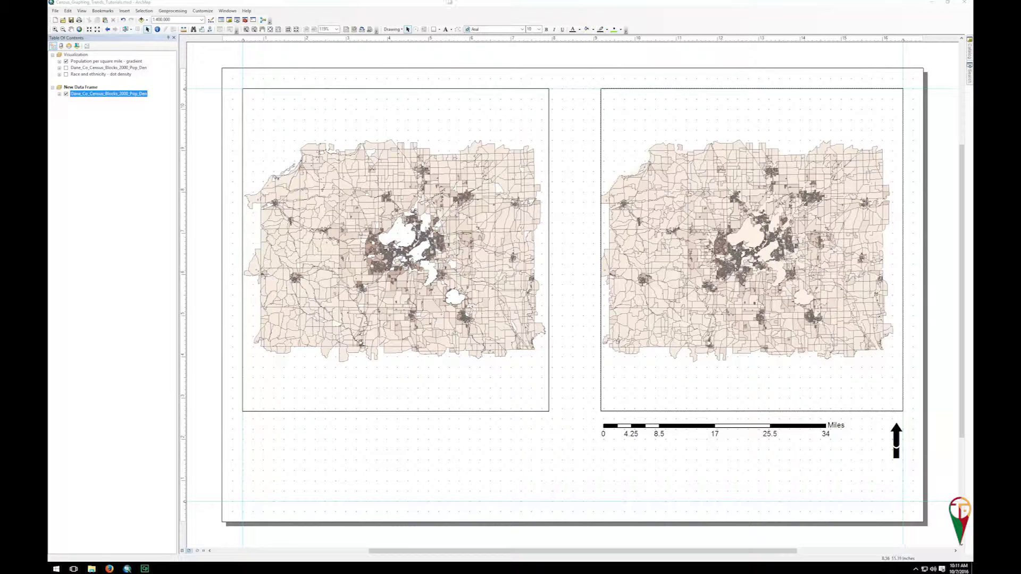
Start exporting the map layout as Census_Graphing_Trends_Tutorial.ai with Save as type AI (*.ai).
click(374, 4)
click(56, 11)
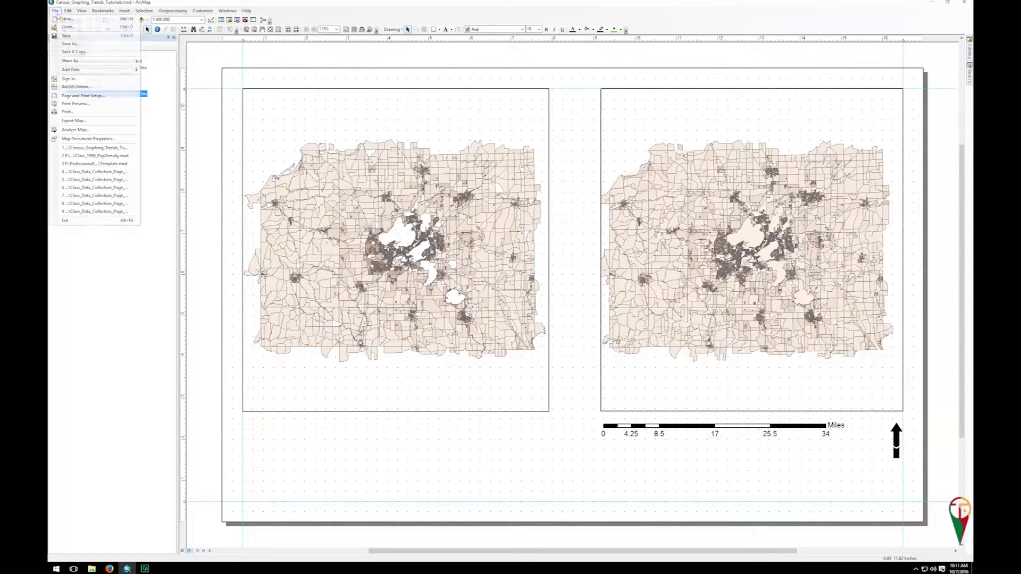
click(83, 123)
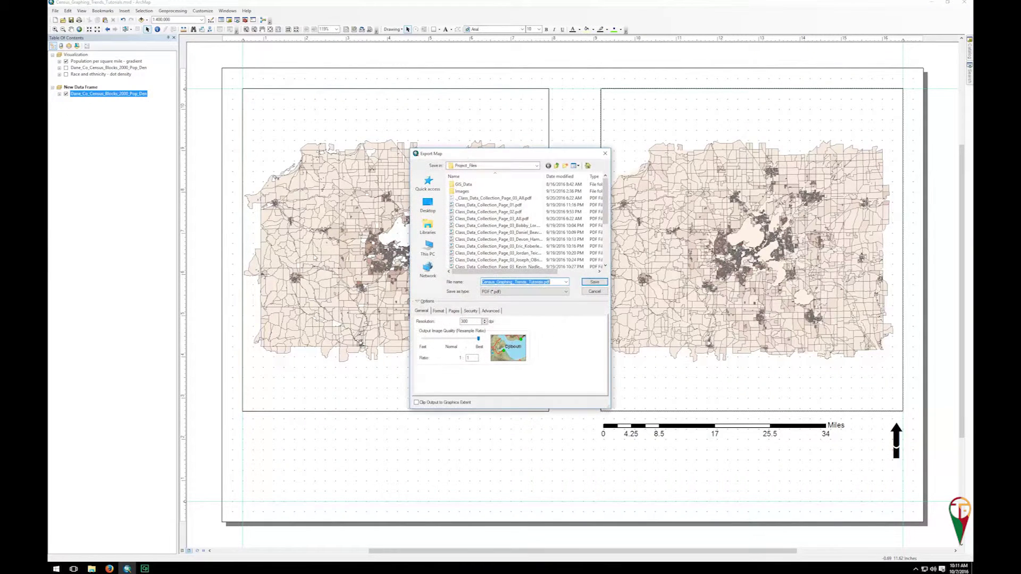
click(512, 292)
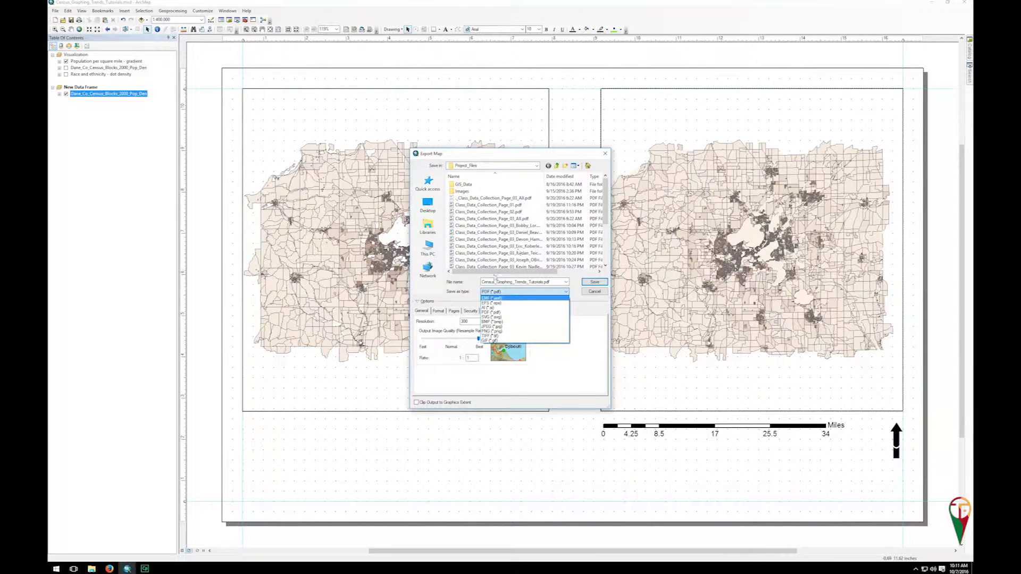
click(489, 308)
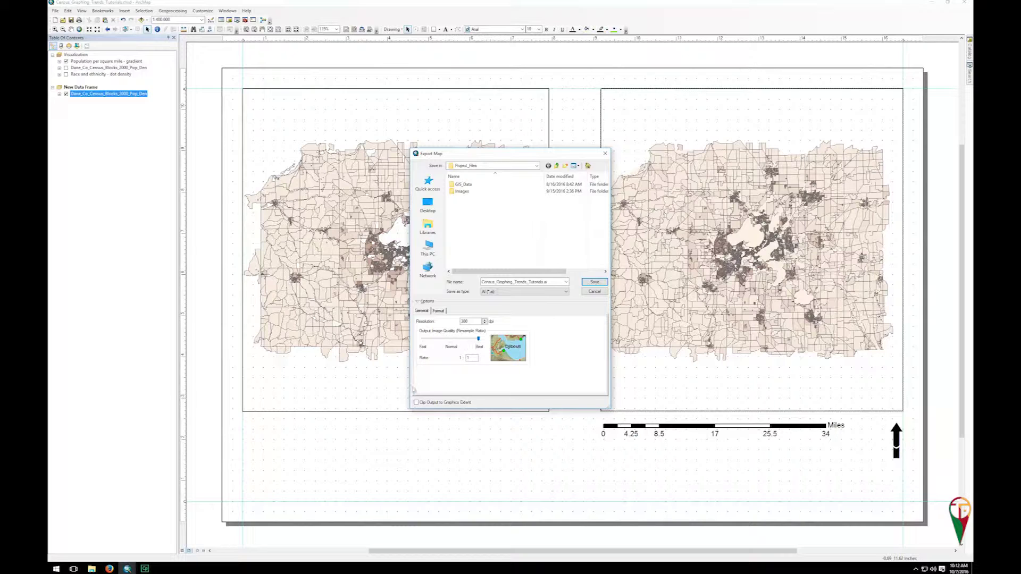
Clip the export to the graphics extent and set the destination colorspace to CMYK.
click(416, 403)
click(439, 312)
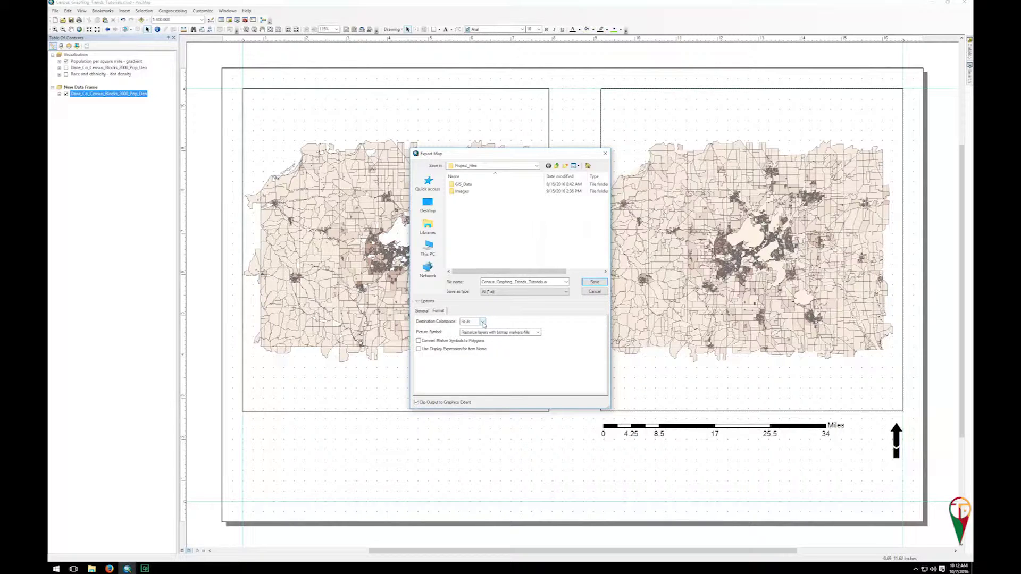
click(483, 323)
click(502, 324)
click(481, 323)
click(487, 334)
Rasterize bitmap picture symbols, convert markers to polygons, and use display expressions for item names.
click(538, 334)
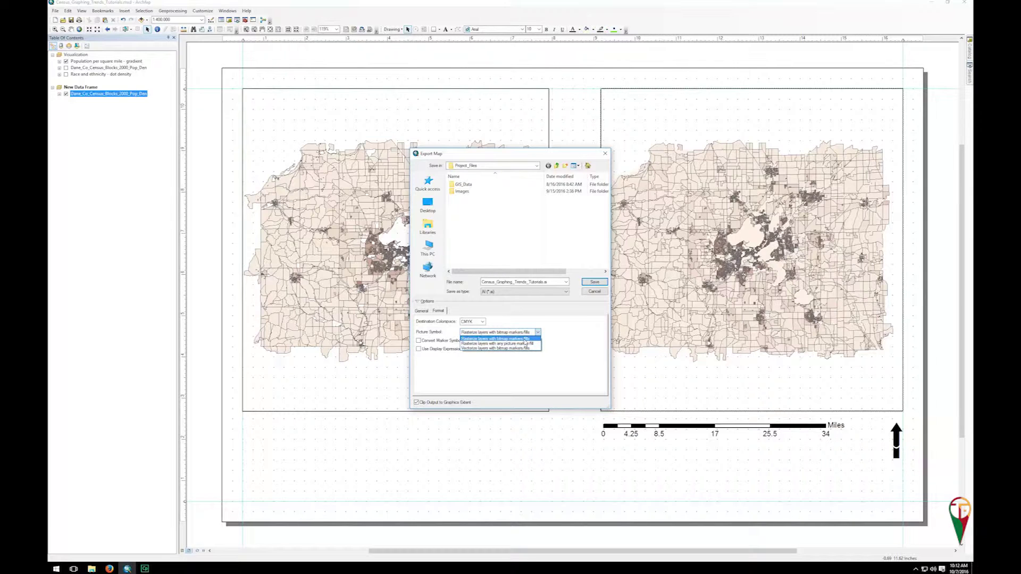
click(526, 339)
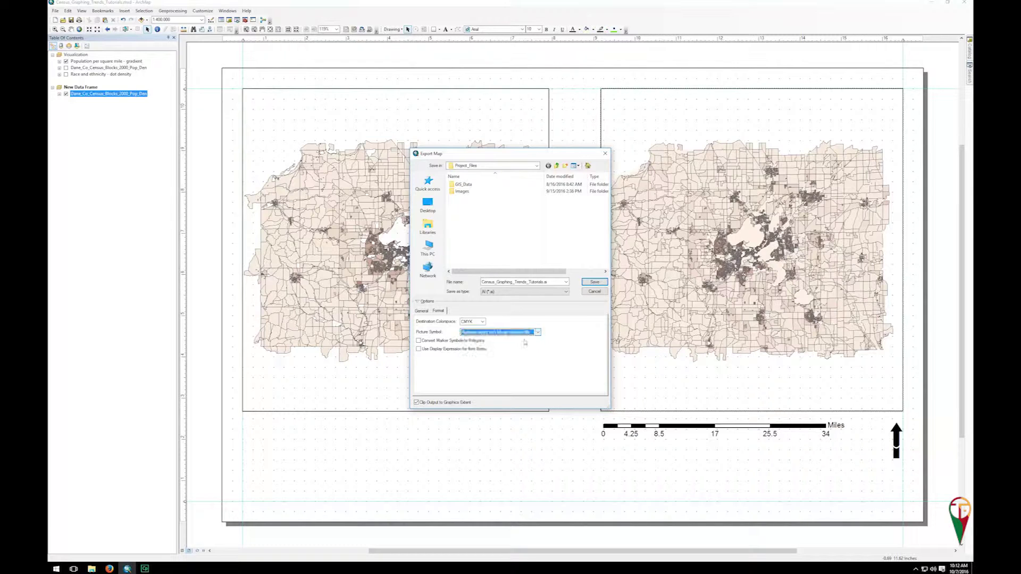
click(419, 349)
click(419, 341)
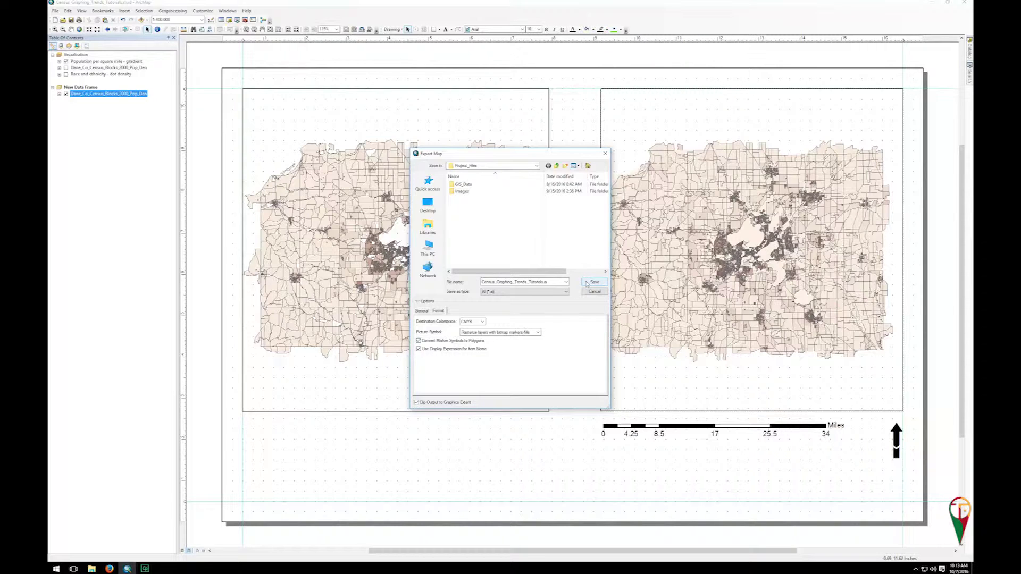
click(589, 285)
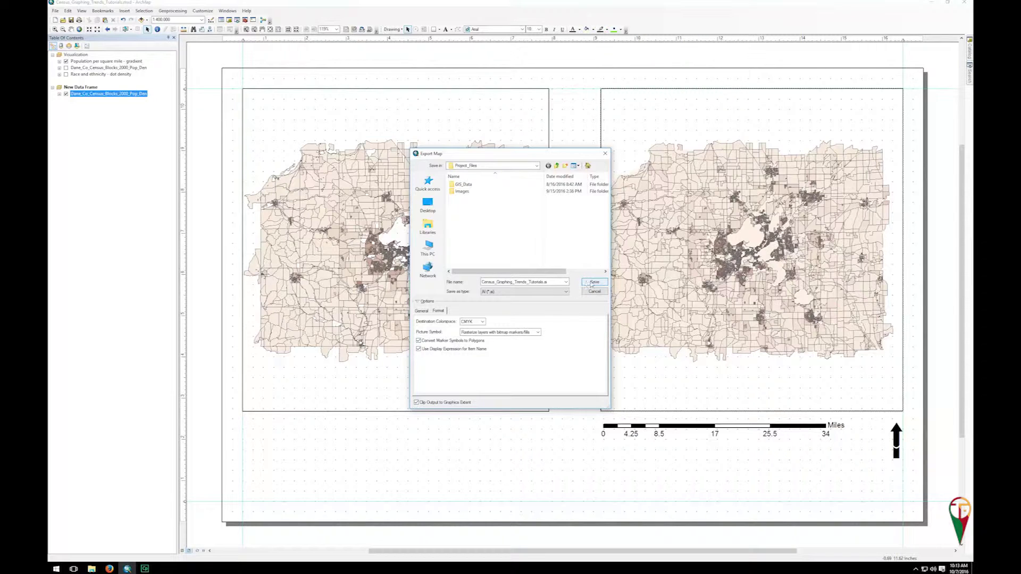
Save Census_Graphing_Trends_Tutorials.ai into the Maps folder under Processed_Data.
click(538, 165)
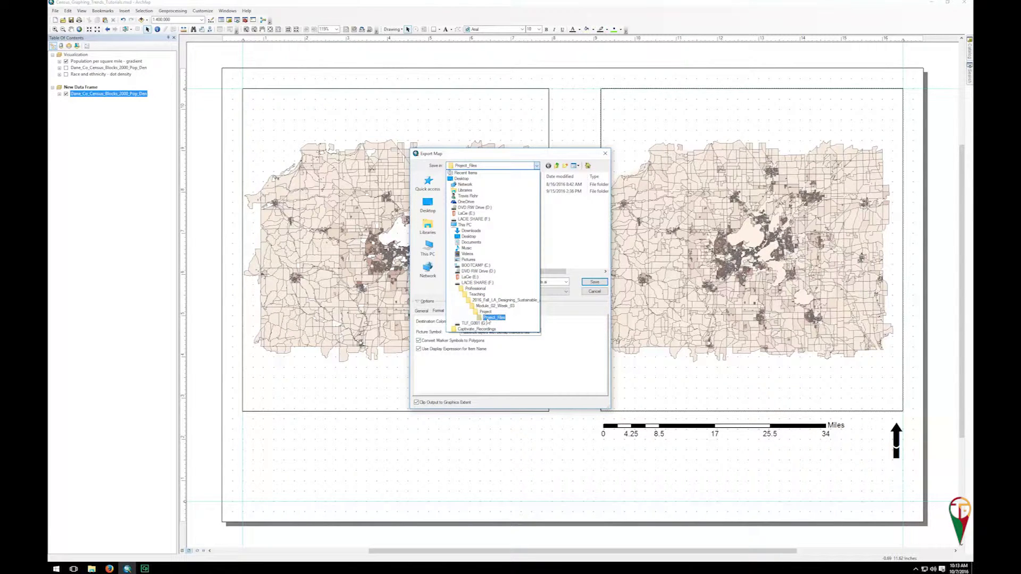
click(486, 312)
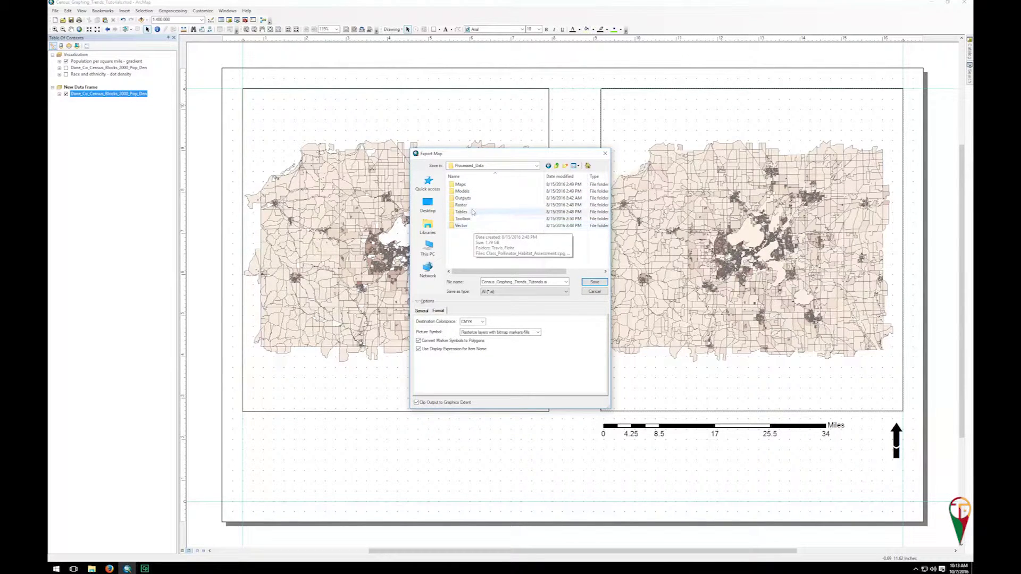
double_click(460, 184)
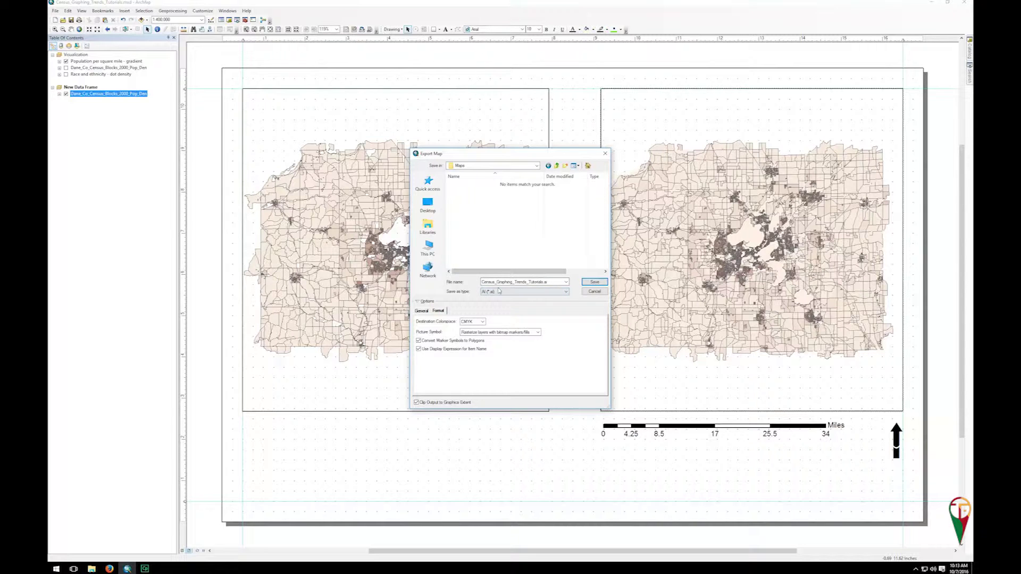
click(588, 283)
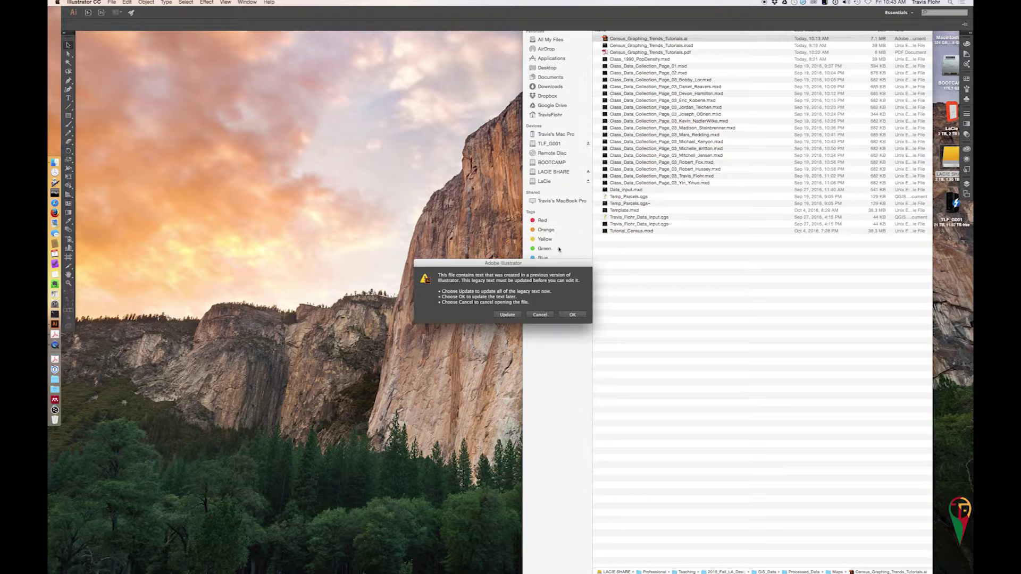
Move the legacy-text warning aside and select the left map panel's clip group.
drag(558, 263, 484, 215)
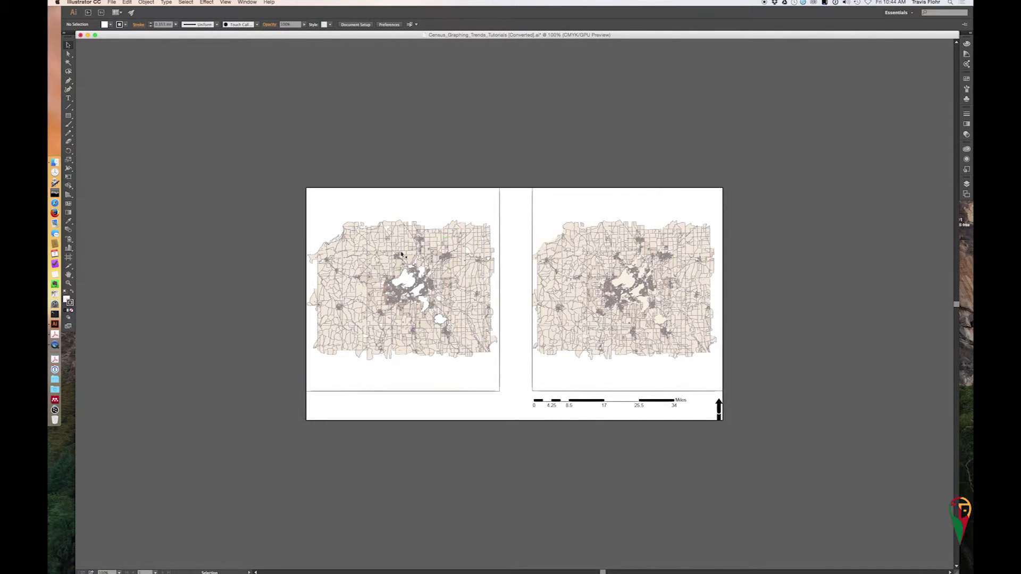
click(388, 245)
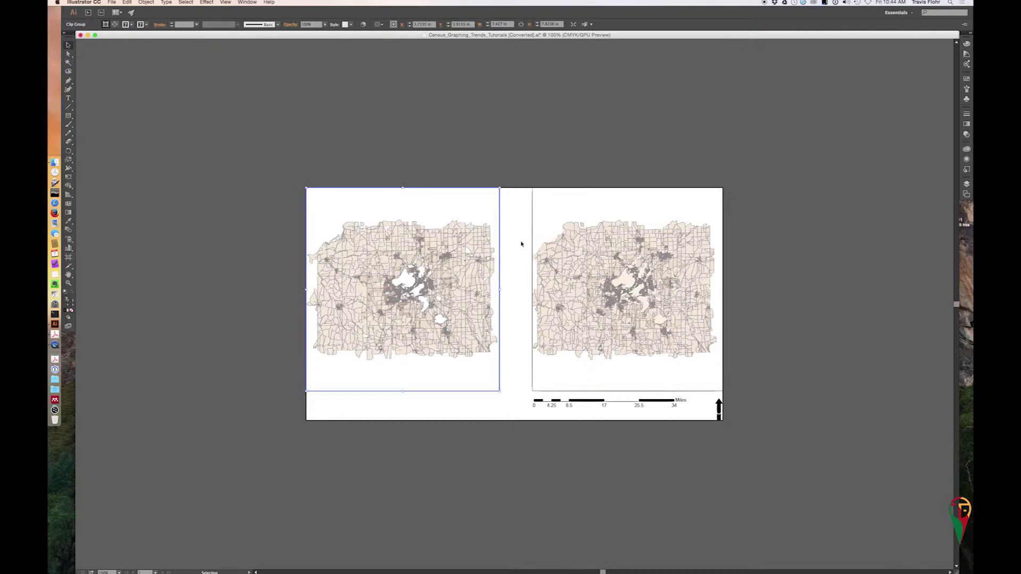
Show a taller Layers panel with Visualization and its Population per square mile sublayer expanded.
click(528, 193)
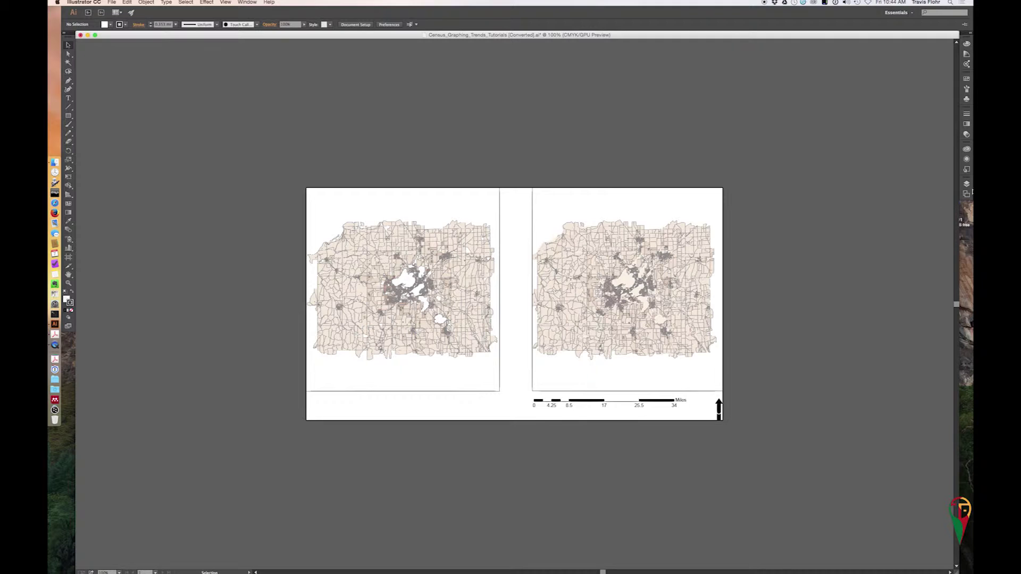
click(967, 184)
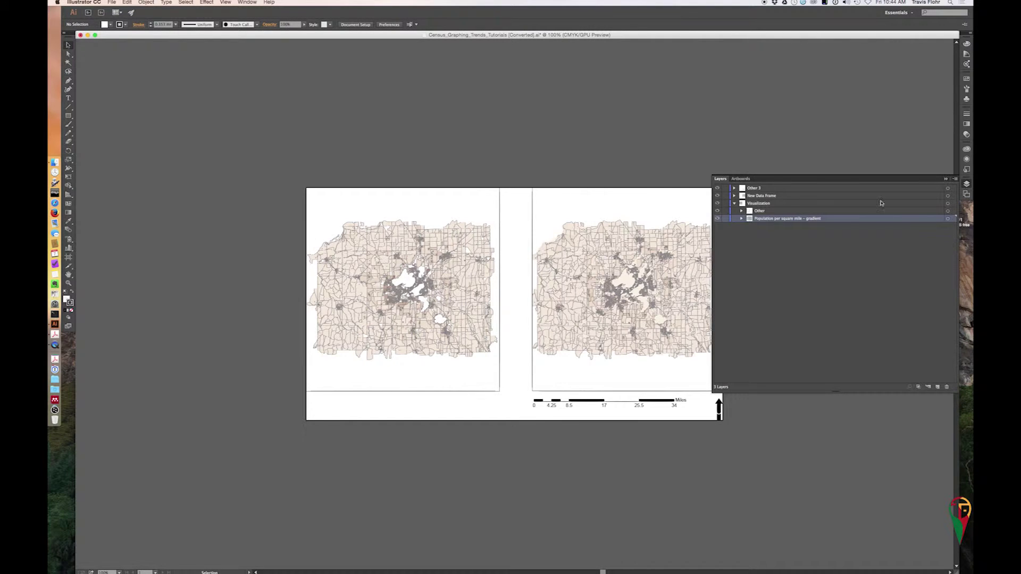
drag(836, 392, 836, 568)
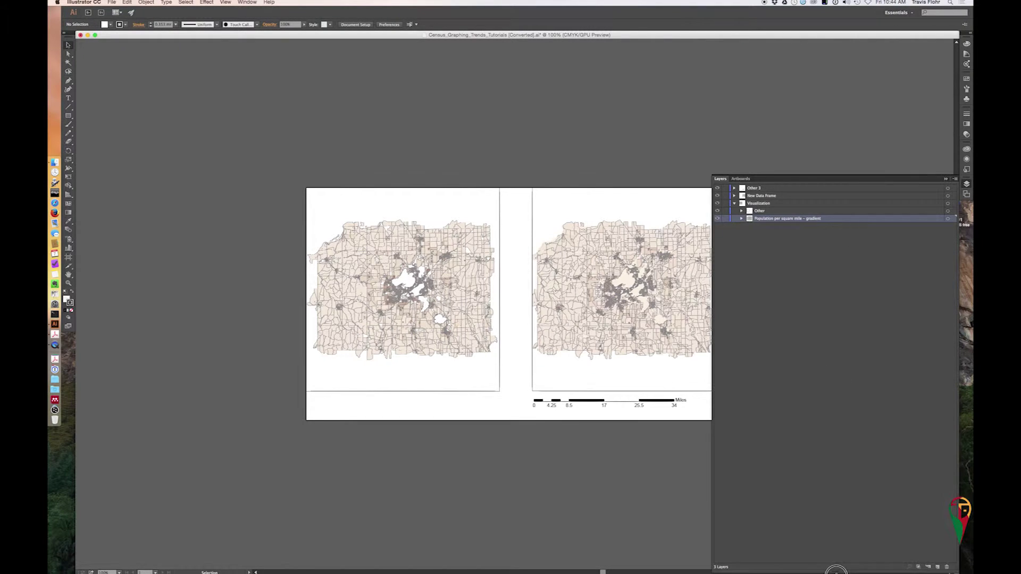
click(734, 204)
click(734, 204)
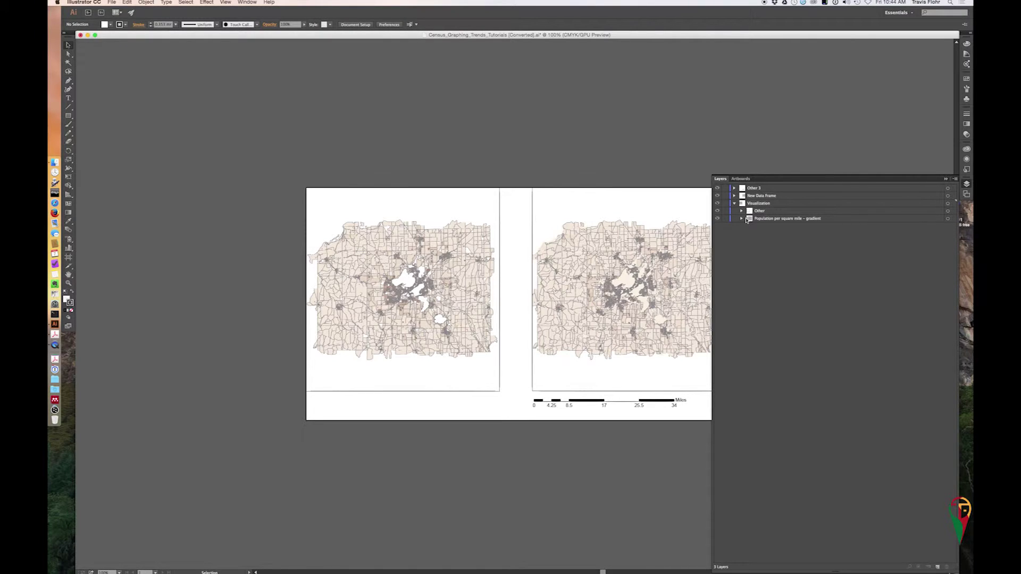
click(743, 219)
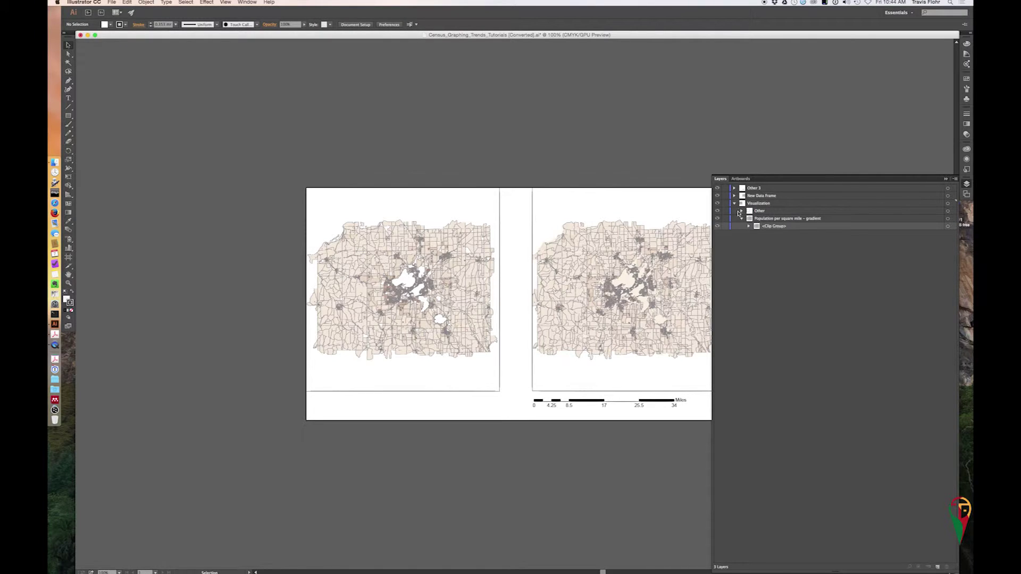
Hide the Other sublayer so the left map's frame lines disappear.
click(742, 211)
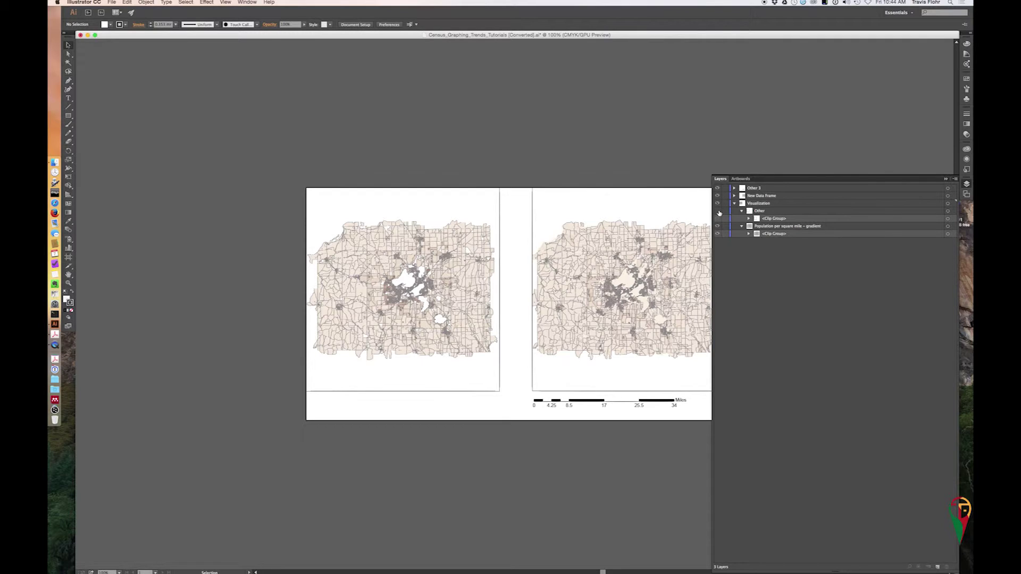
click(719, 212)
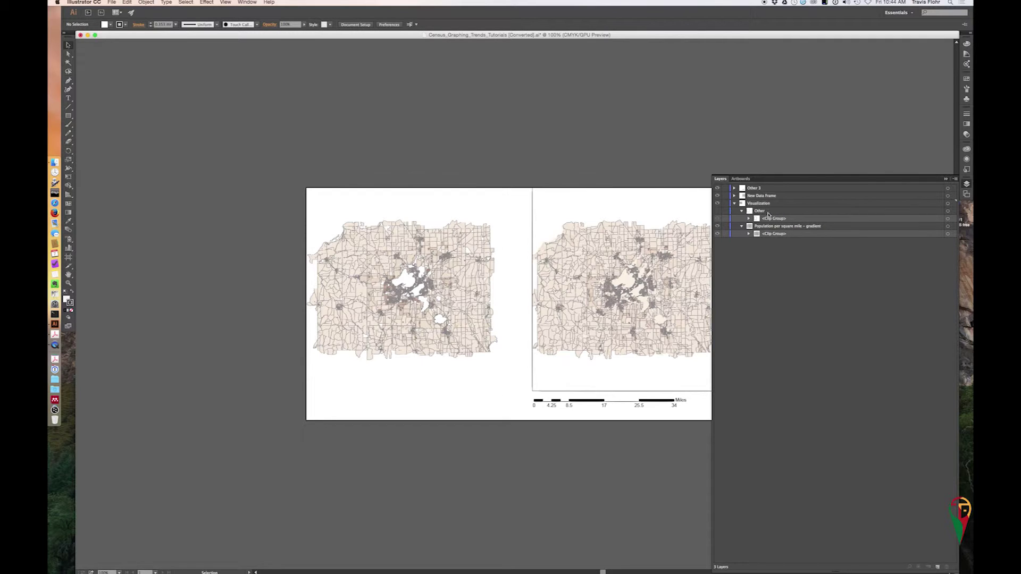
click(718, 211)
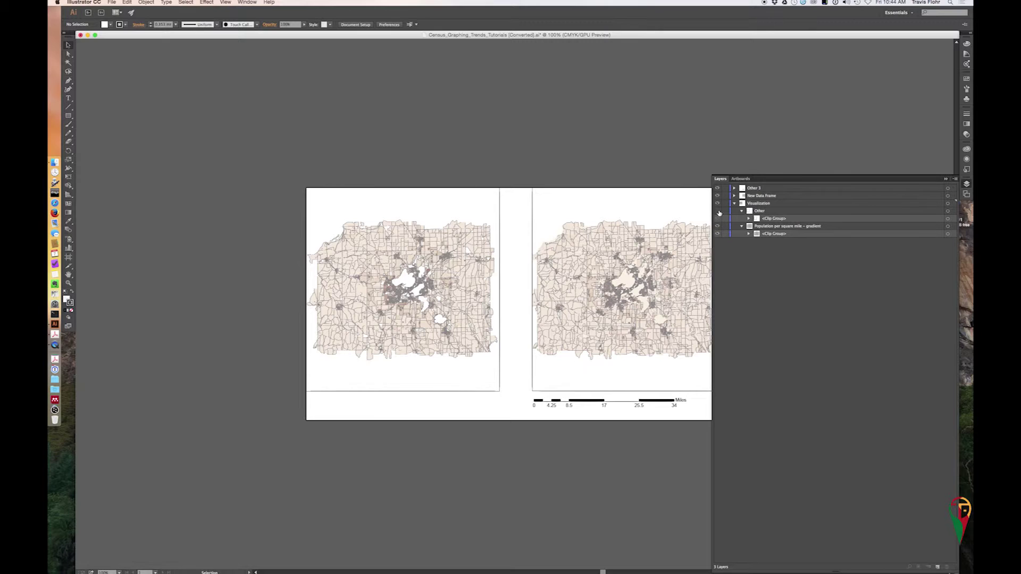
click(718, 211)
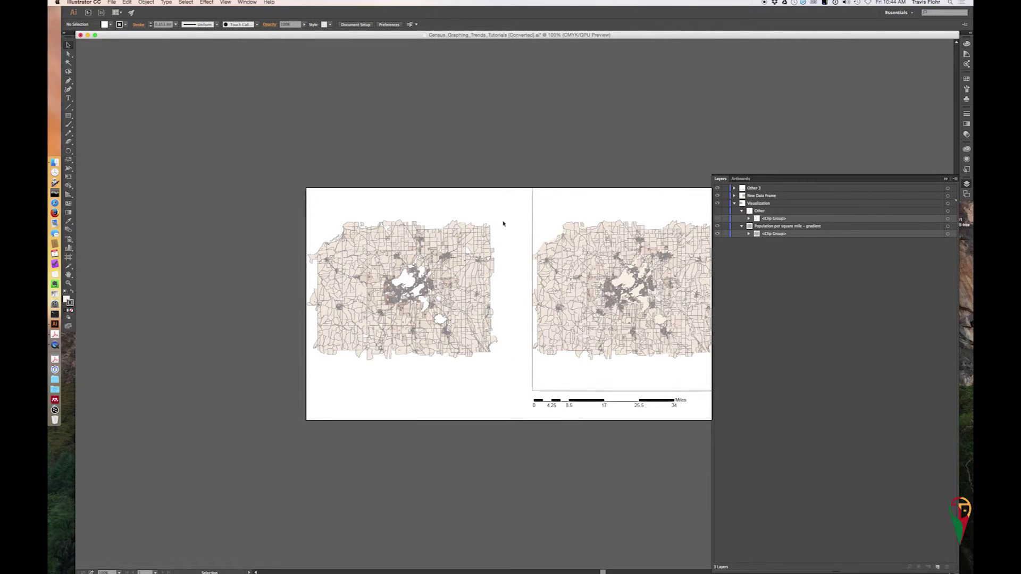
click(742, 211)
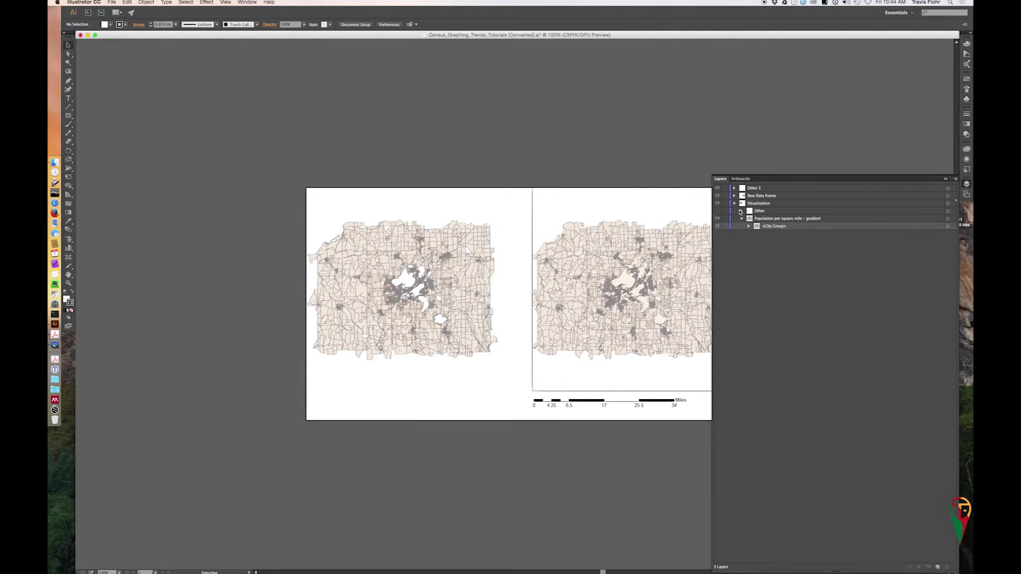
click(734, 195)
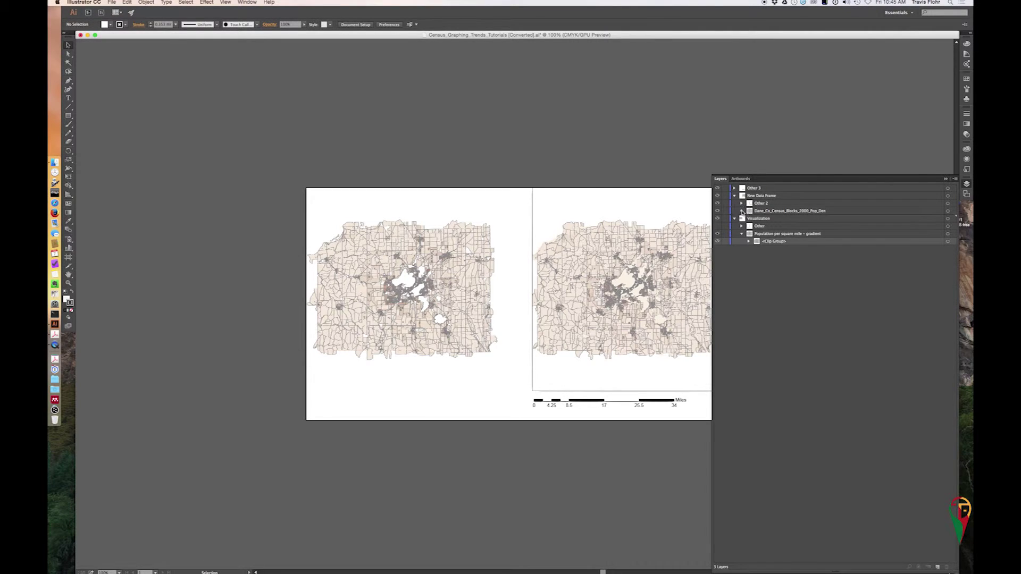
Expand Dane_Co_Census_Blocks_2000_Pop_Den and its clip group, browse the census block groups, then collapse it.
click(742, 211)
click(749, 218)
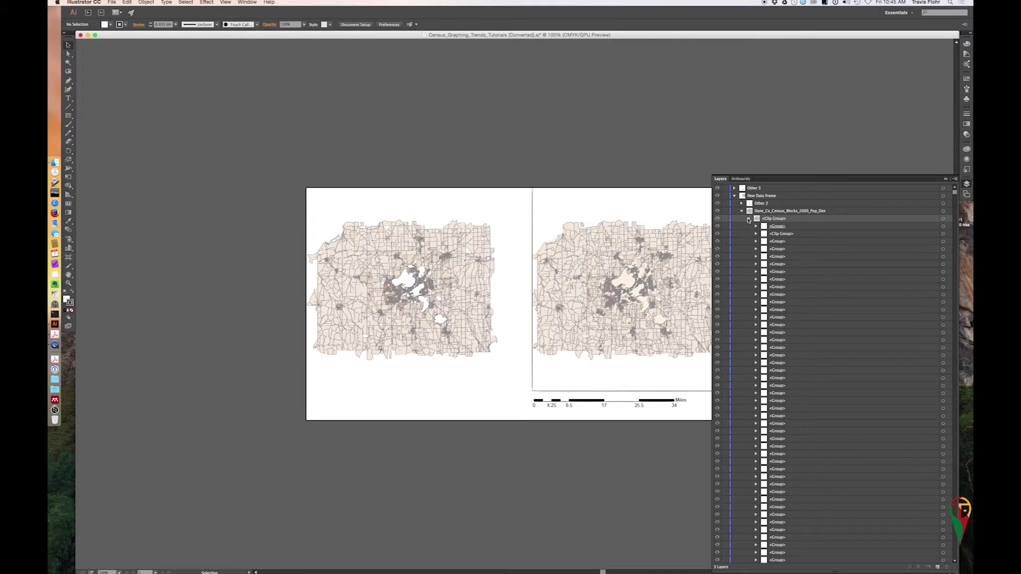
click(759, 265)
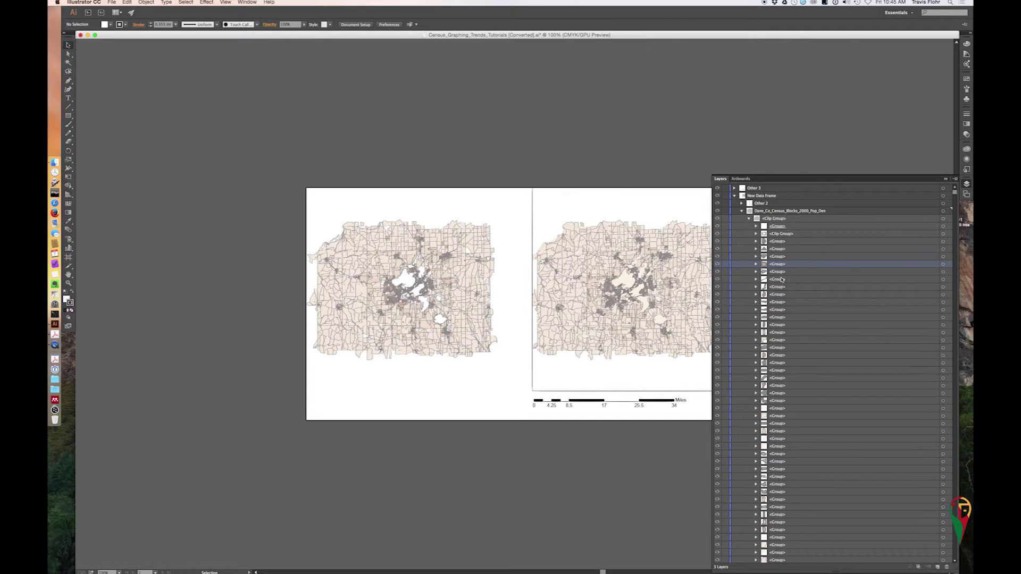
scroll(782, 279, down, 2)
scroll(783, 279, down, 5)
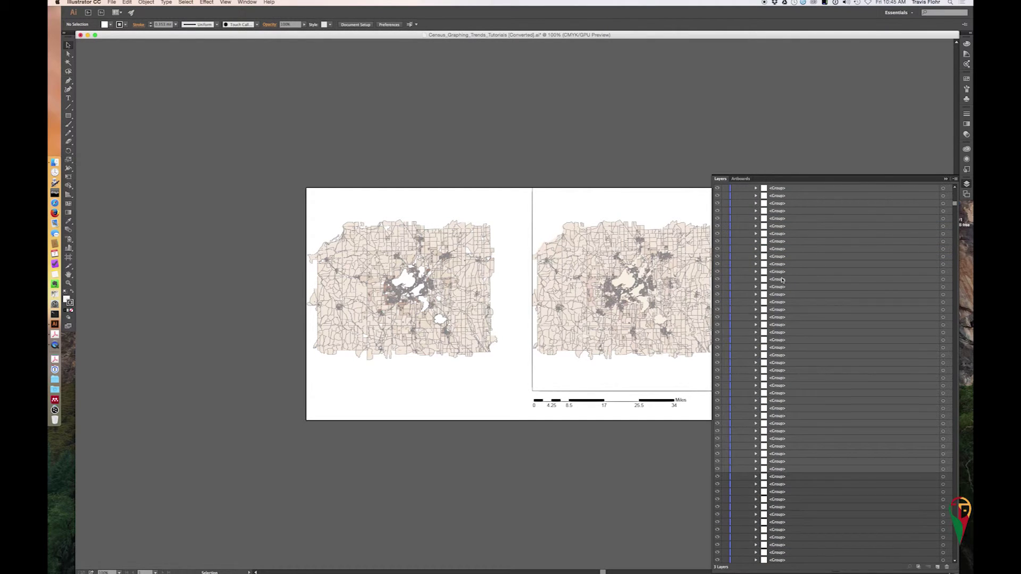
scroll(782, 280, up, 5)
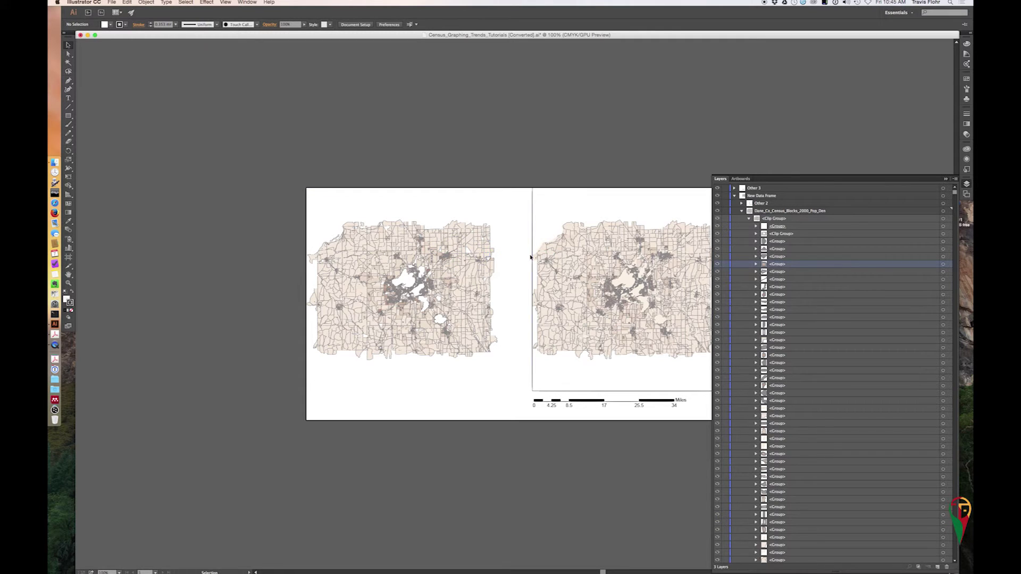
click(741, 211)
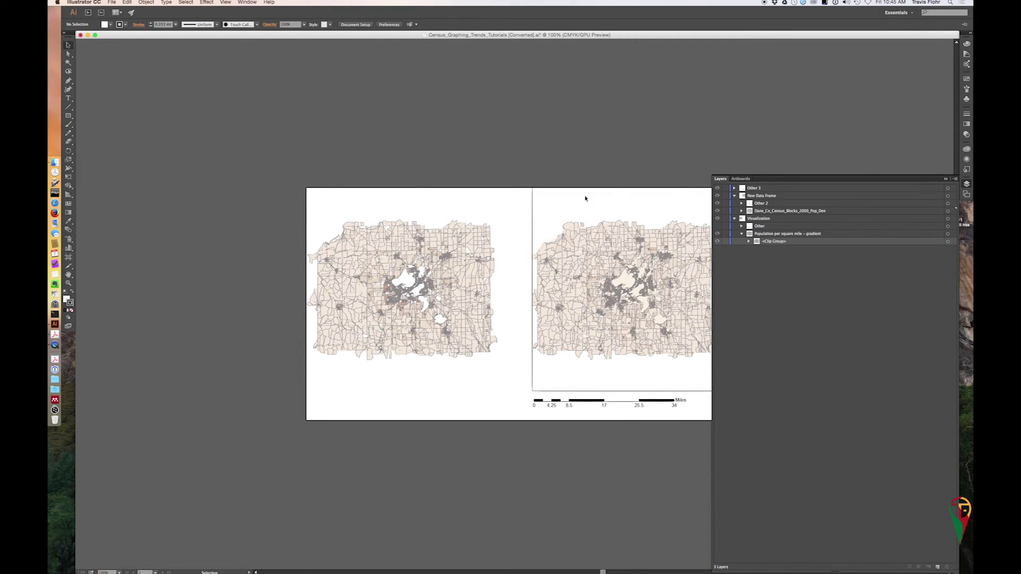
Add a new Layer 8 inside New Data Frame with the Gradient tool active.
click(69, 212)
click(938, 566)
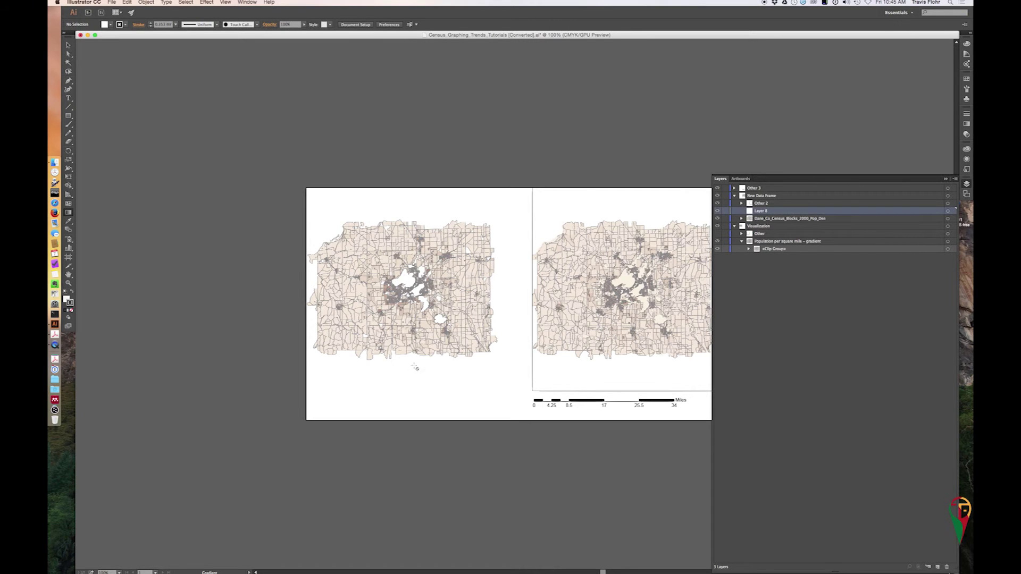
click(68, 213)
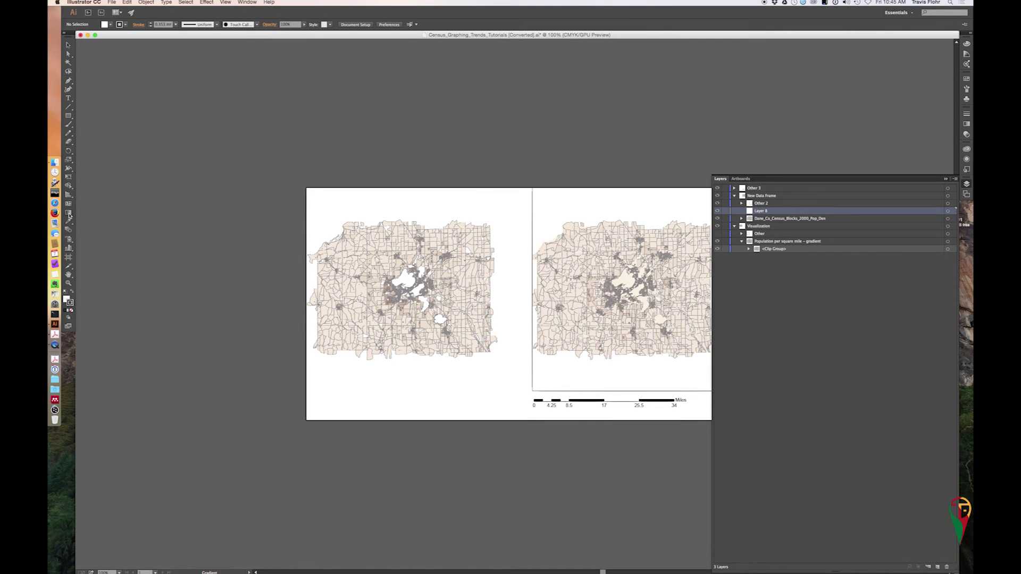